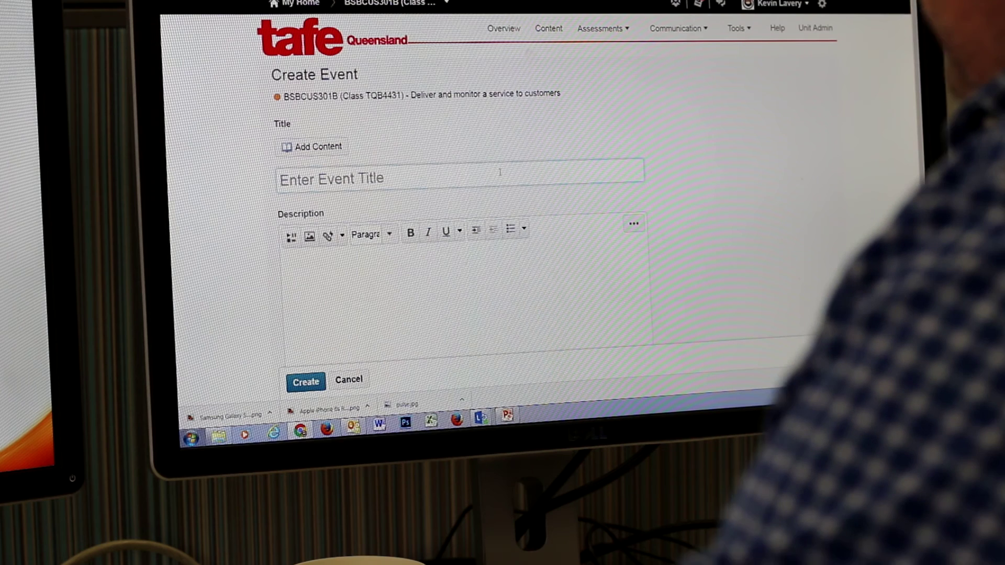
Search 'Classro' to bring up the BSBCUS301B course
text(Classro)
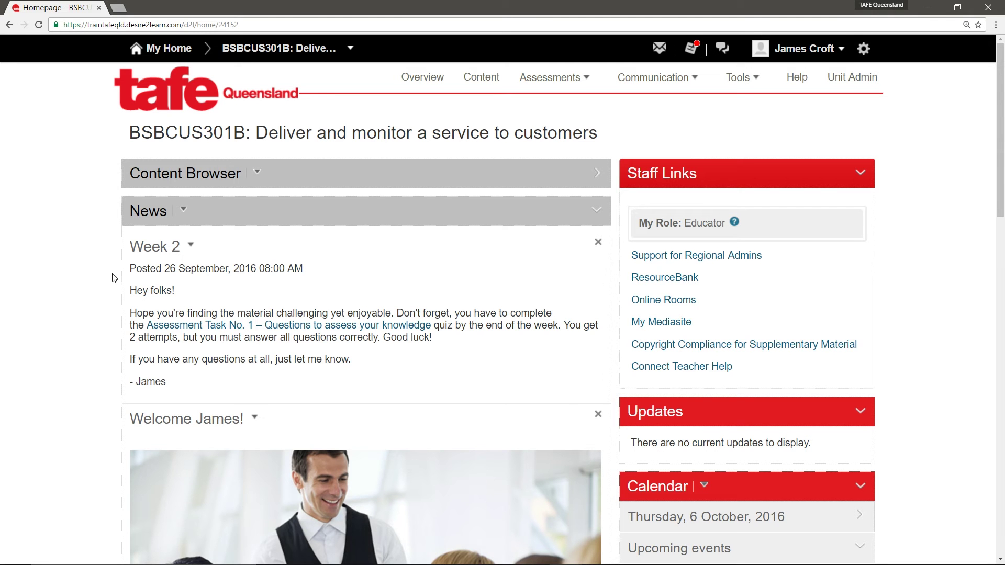
Start a new news item with the headline 'Week 3'
click(183, 210)
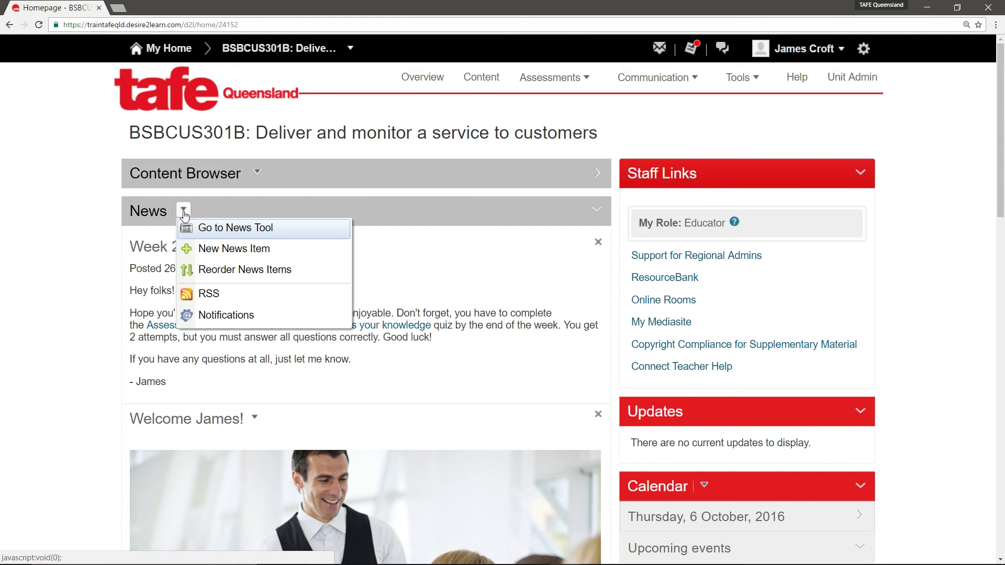
click(234, 249)
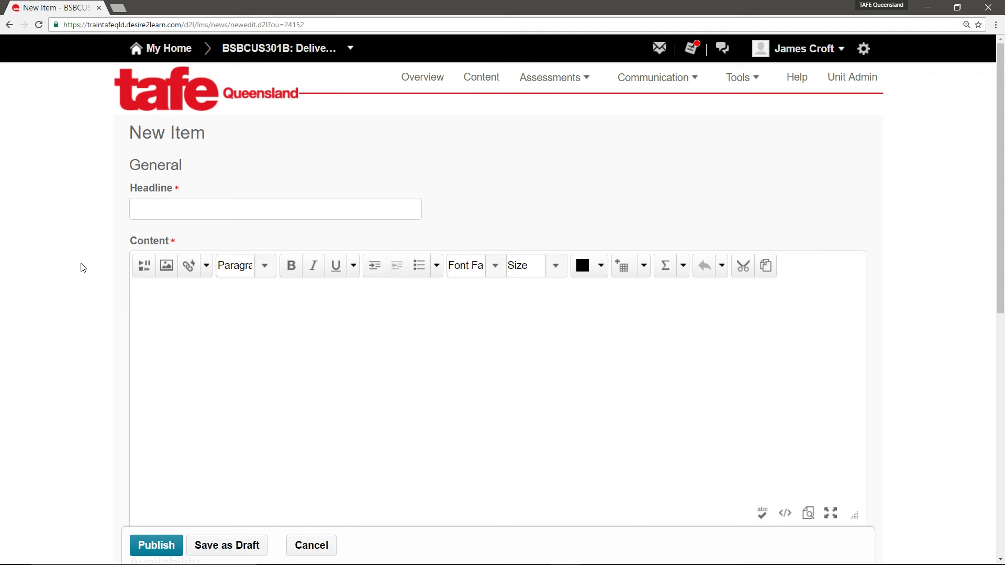
click(176, 209)
text(Week 3)
Write the body welcoming {FirstName} to Week 3 and outlining the week's review focus
click(185, 294)
text(Hello {FirstName} and welcome to Week 3! I hope you were sufficiently challenged by the quiz last week. :))
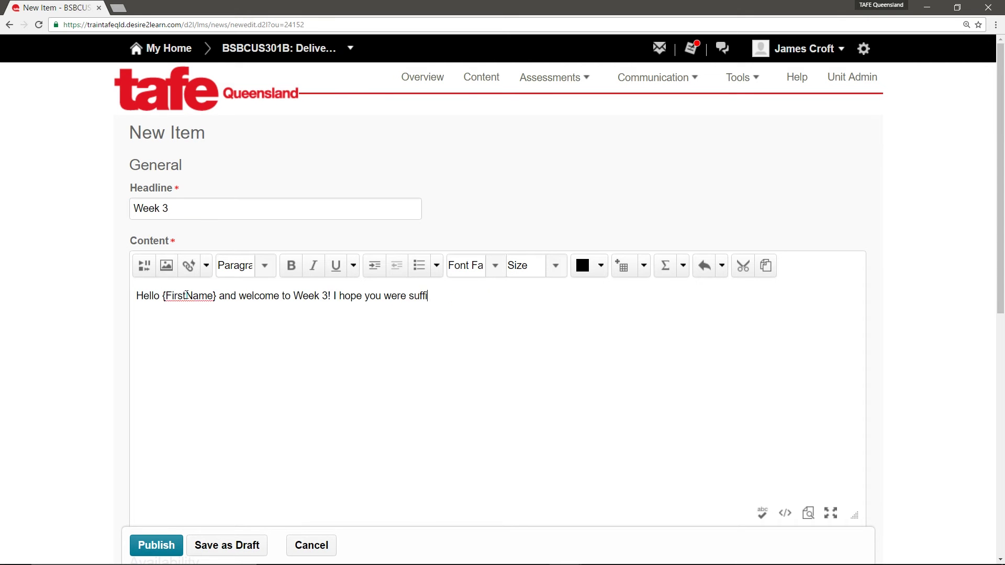
key(Return)
text(This week, I'd like you to focus on reviewing the content around presenting a professional appearance and conduct. I'd also like you to complete the discussion activity related to the same topic.)
key(Return)
text(Finally, I'd like you to submit)
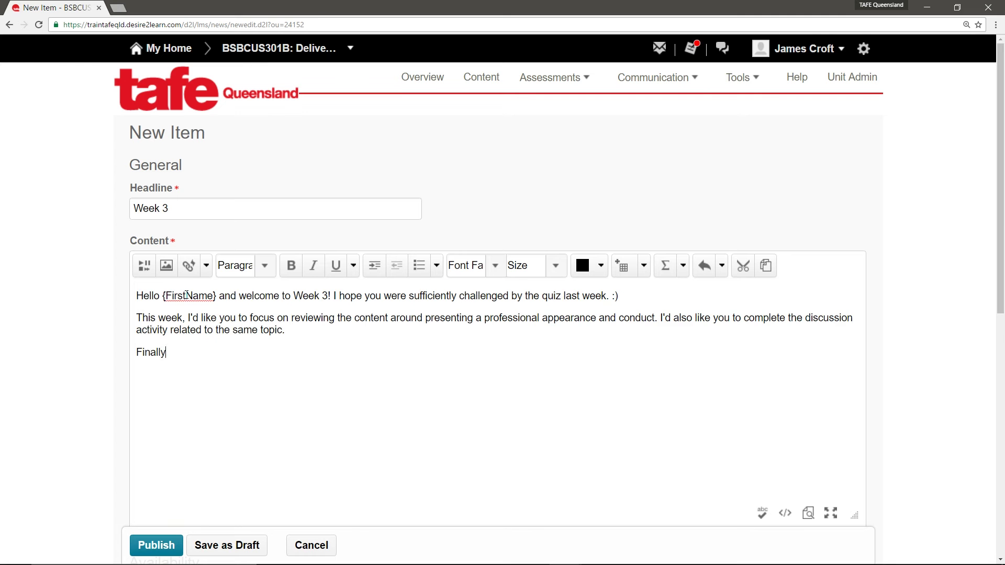
Link the Assessment Task No. 2 dropbox, asking for submission by the end of the week
click(189, 271)
click(448, 295)
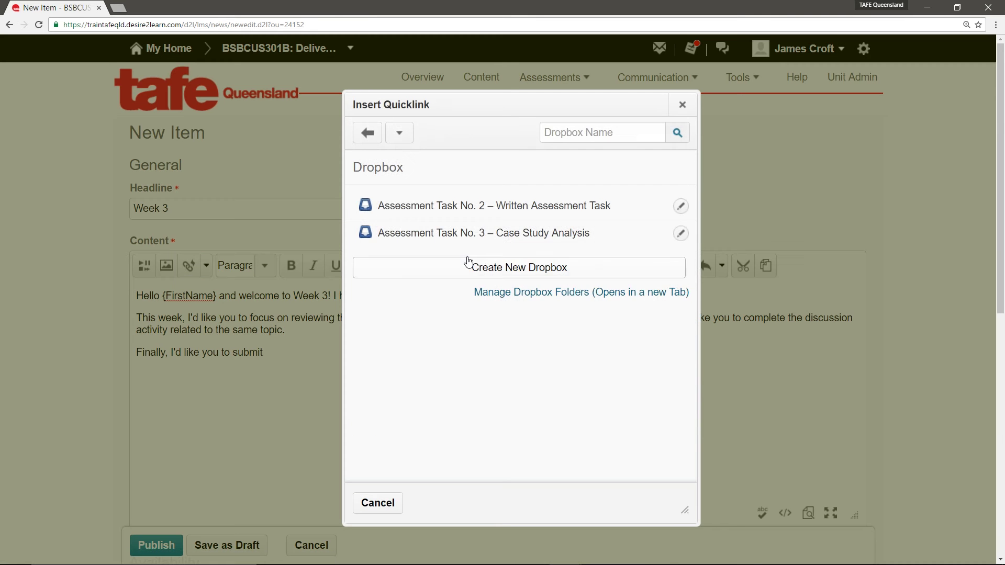
click(471, 204)
text(by the end of the week.)
Add the closing encouragement and teacher's sign-off, then publish the Week 3 post
key(Return)
text(Good luck - keep up the great work. When this task is done, you'll officia)
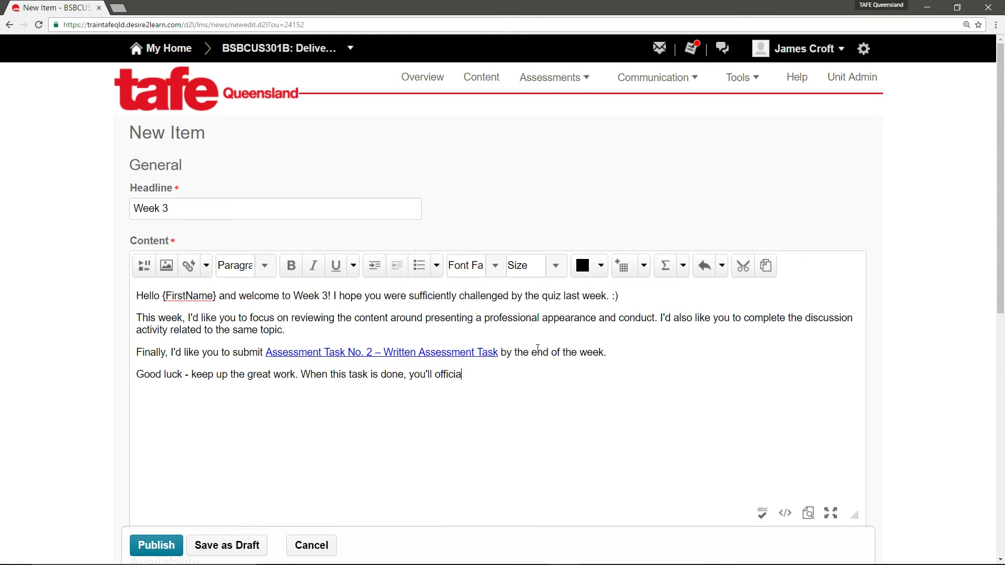
text(lly be over halfway to the end of the unit!)
key(Return)
text(- James)
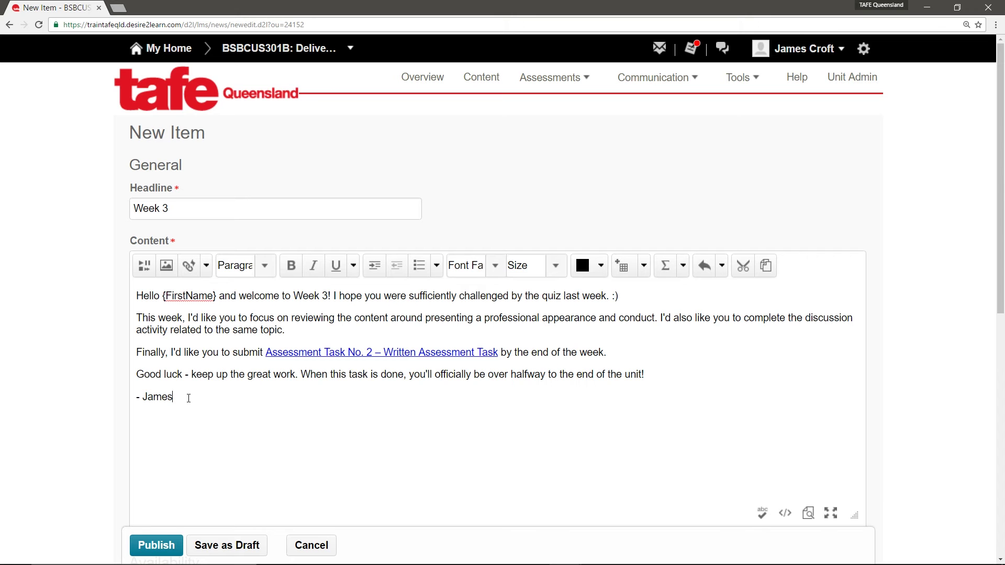
click(157, 544)
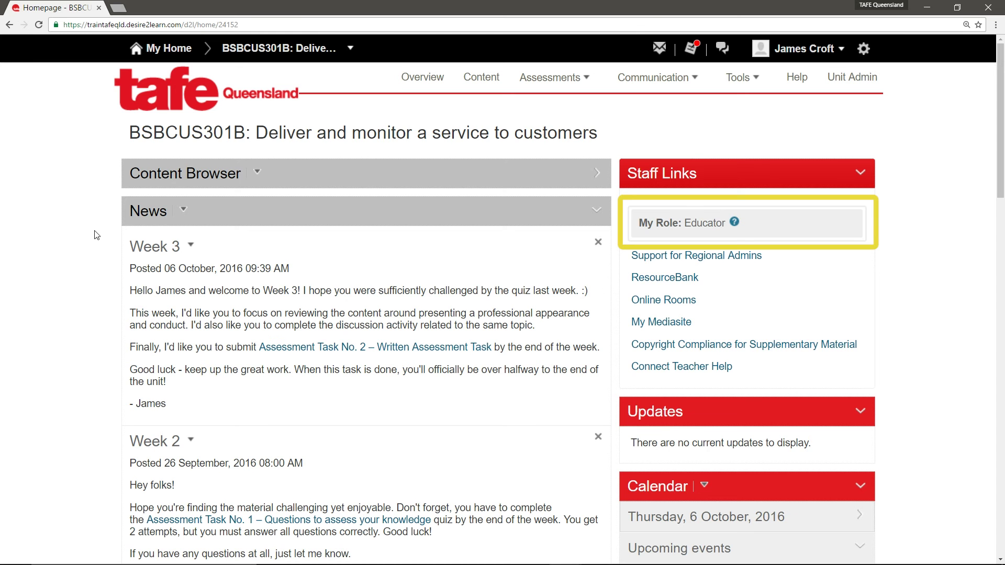
Open Edit Folder for the Assessment Task No. 2 dropbox from the Dropbox list
click(555, 79)
click(553, 122)
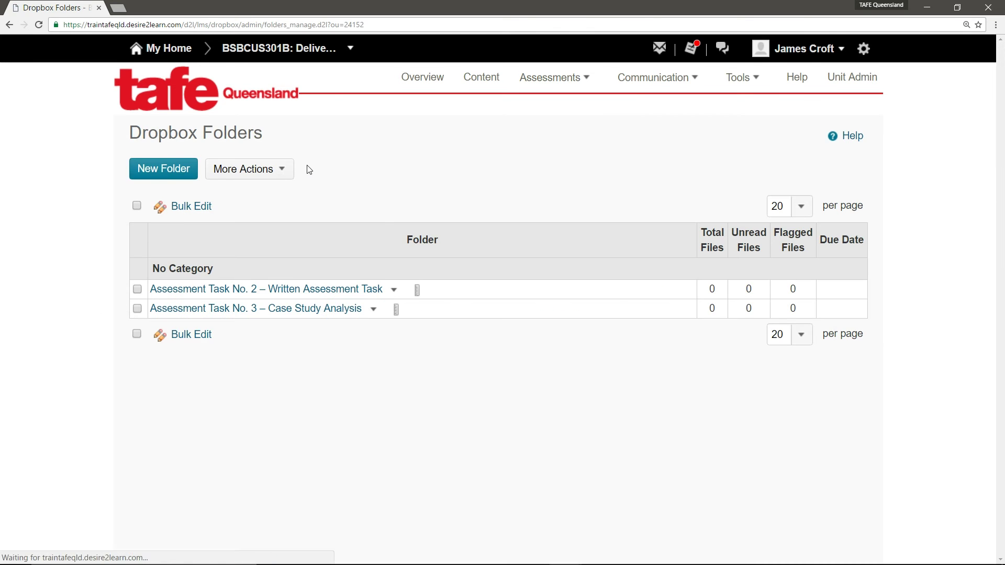
click(394, 289)
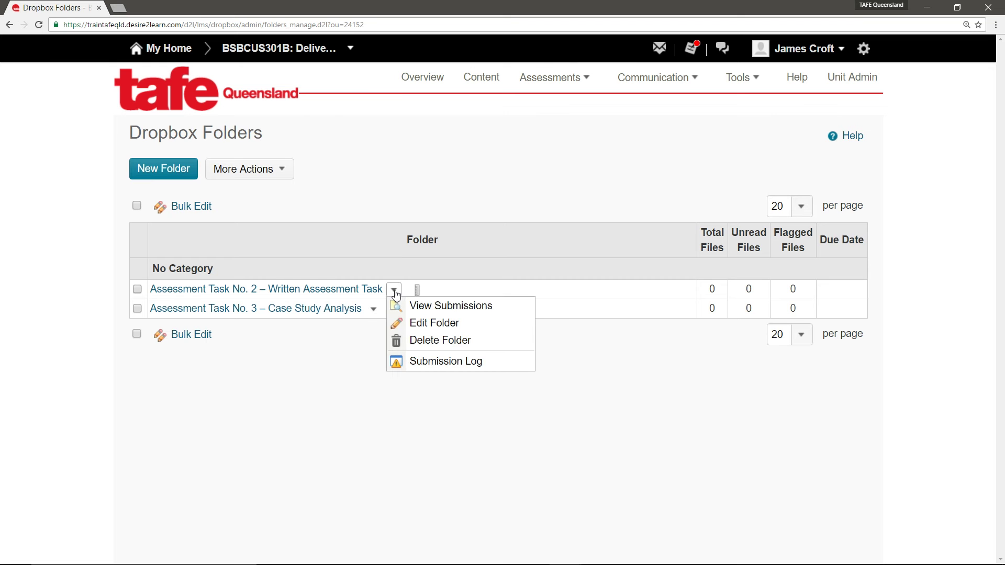
click(426, 323)
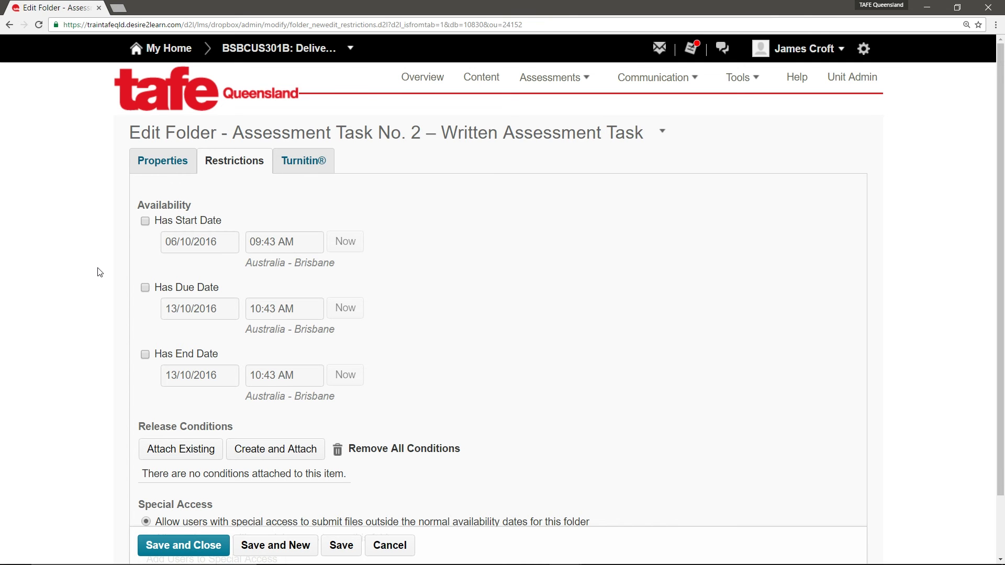
Give the folder a due date of 4 November 2016 at 11:30 PM and save
click(146, 289)
click(202, 312)
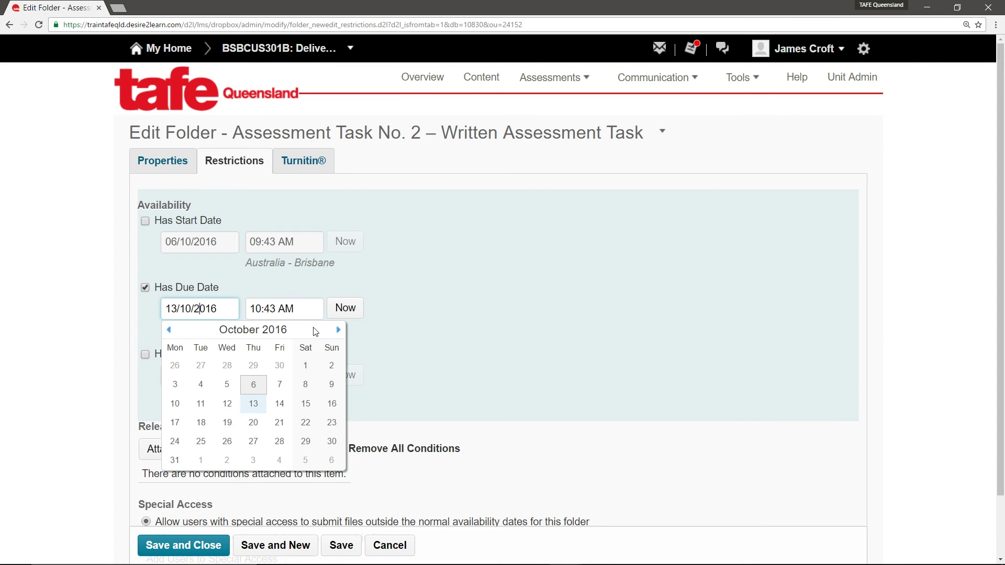
click(339, 330)
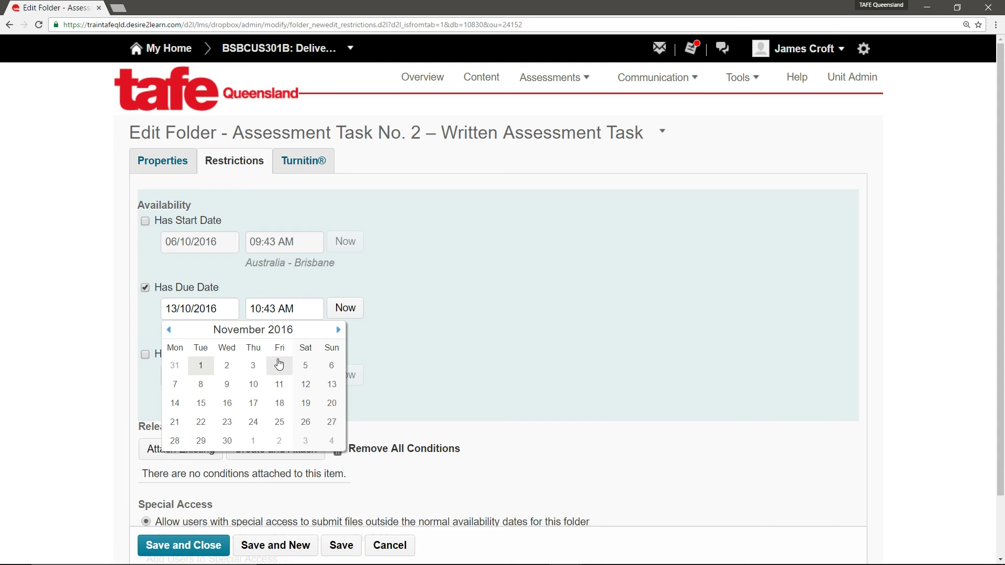
click(279, 365)
click(305, 310)
scroll(333, 413, down, 3)
scroll(332, 407, down, 5)
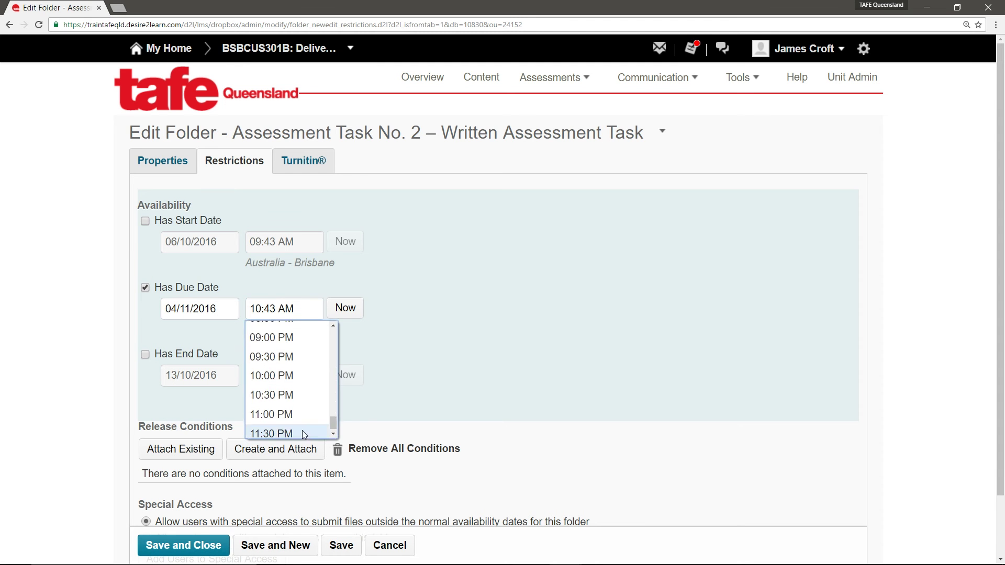
click(302, 430)
click(320, 403)
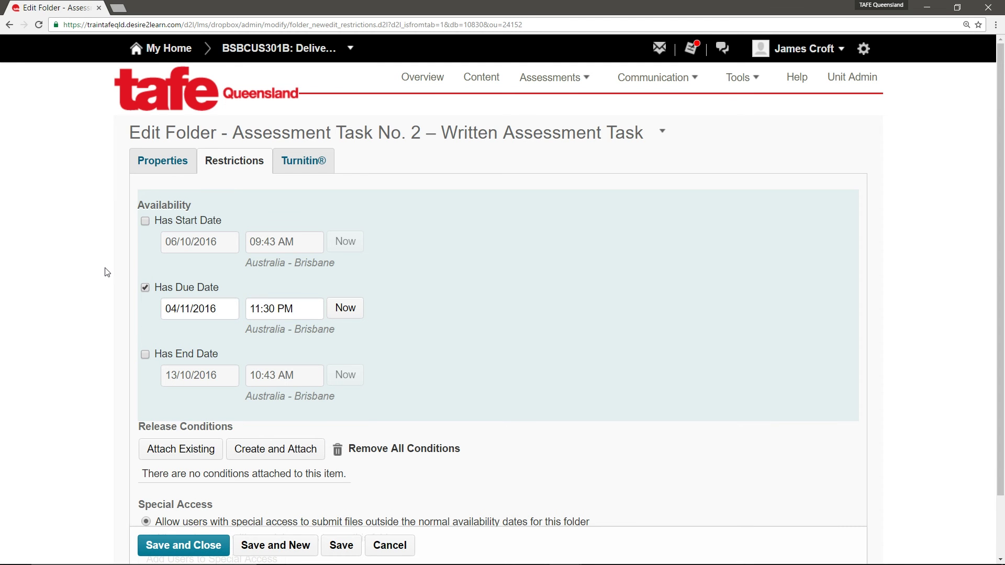
click(341, 545)
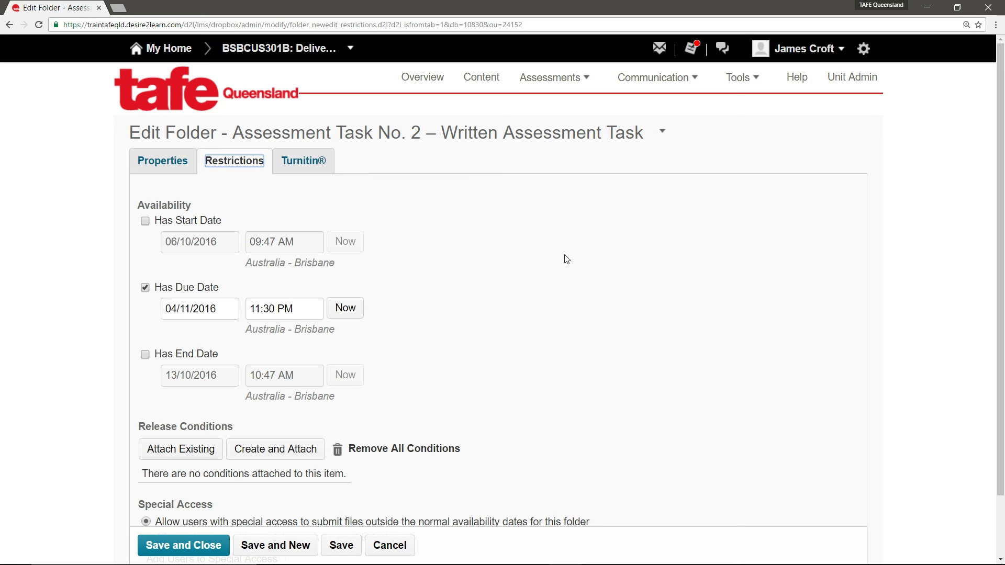
click(553, 79)
Edit the Assessment Task No. 1 quiz and view its Restrictions settings
click(547, 153)
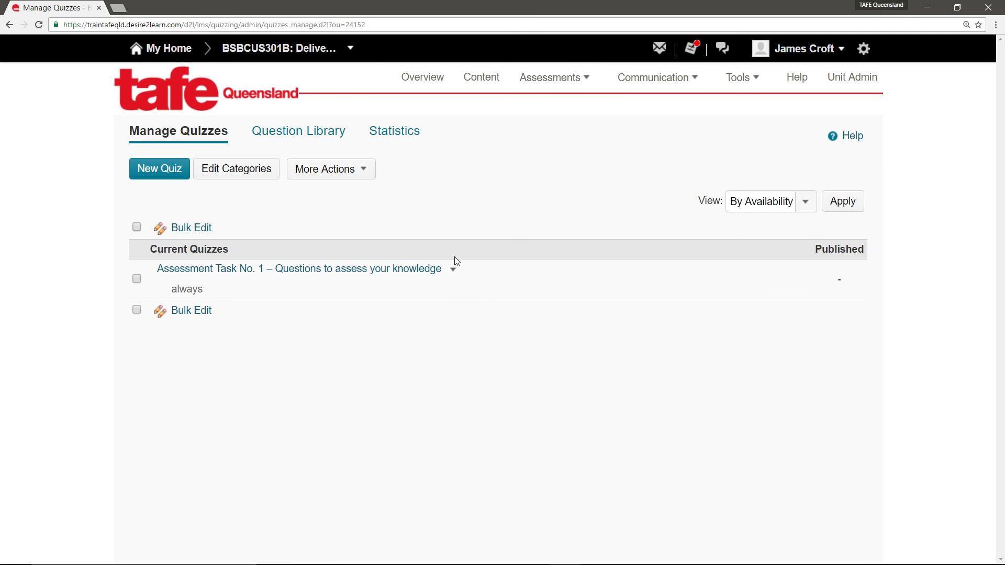
click(453, 269)
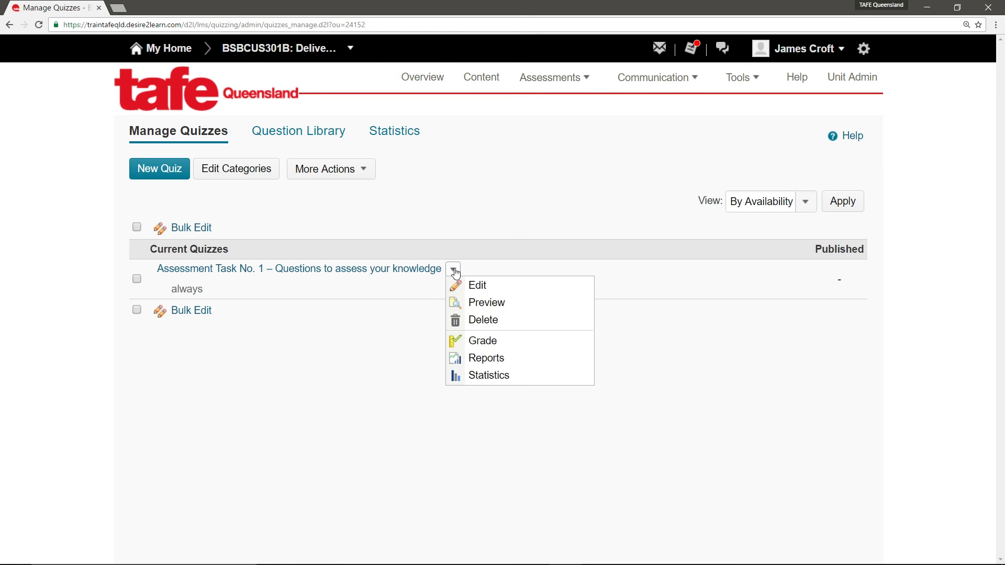
click(487, 288)
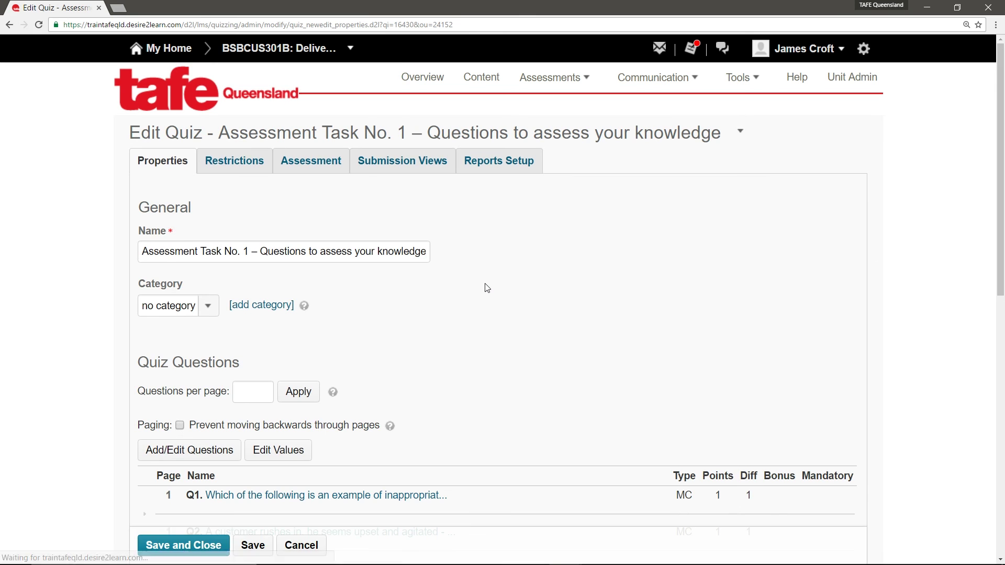
click(233, 167)
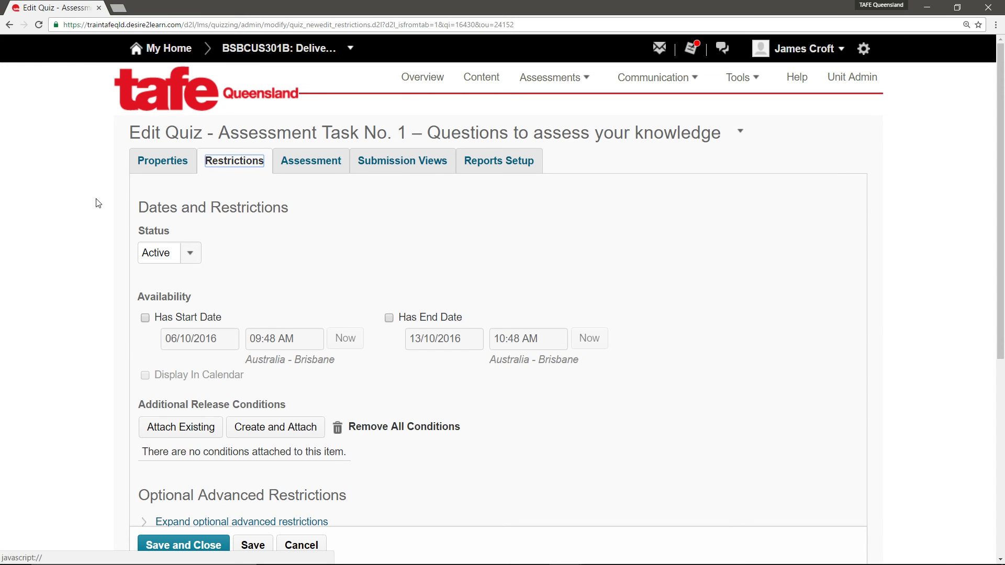
Set the quiz start to 26/09/2016 08:00 AM, show it in the calendar, and save
click(145, 318)
click(203, 339)
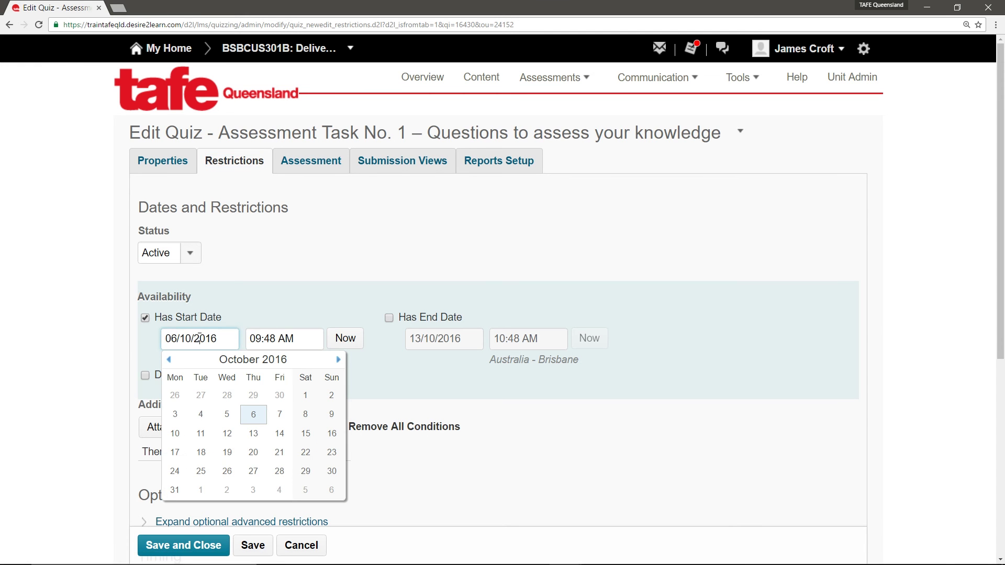
click(186, 395)
click(283, 339)
click(293, 357)
click(145, 376)
click(253, 545)
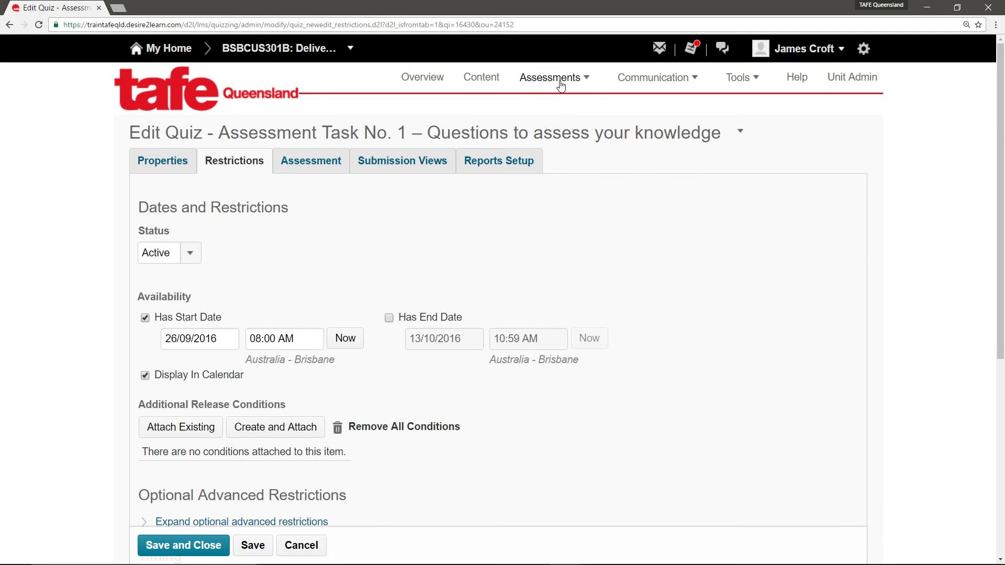
Open the course Grades from the Assessments menu
click(560, 85)
click(546, 136)
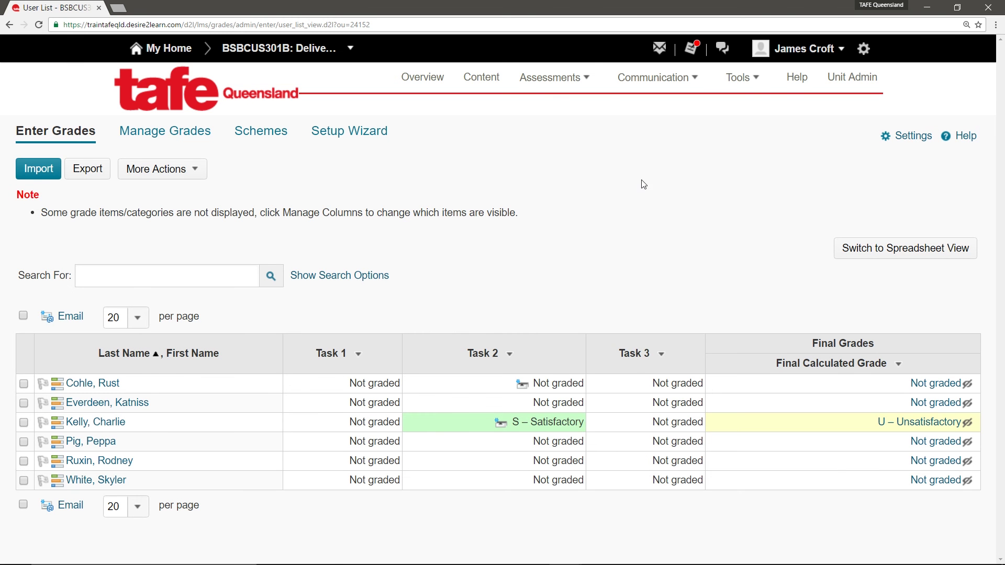
Open the first Assessment Task No. 2 submission for evaluation
click(553, 85)
click(545, 120)
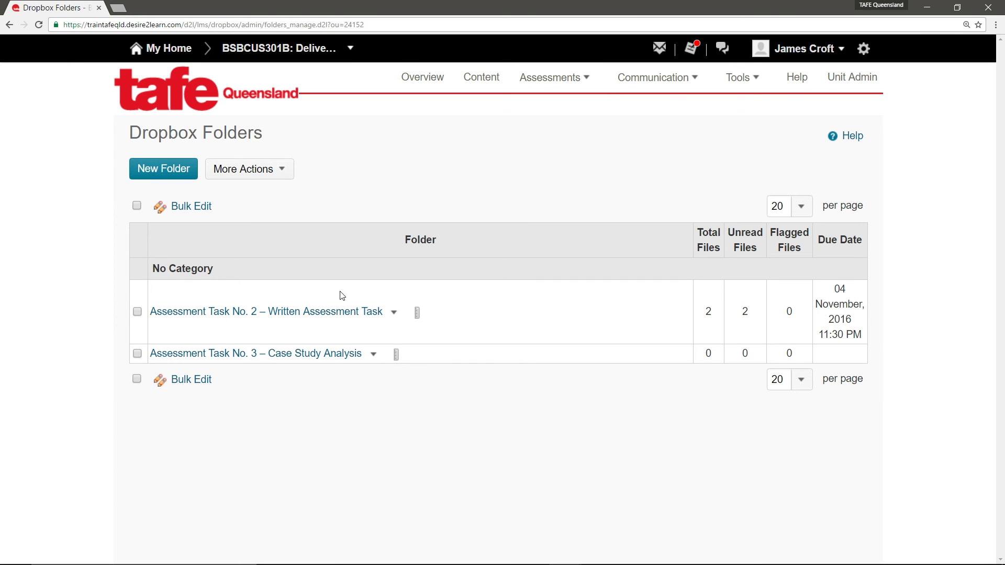
click(314, 312)
scroll(572, 289, down, 7)
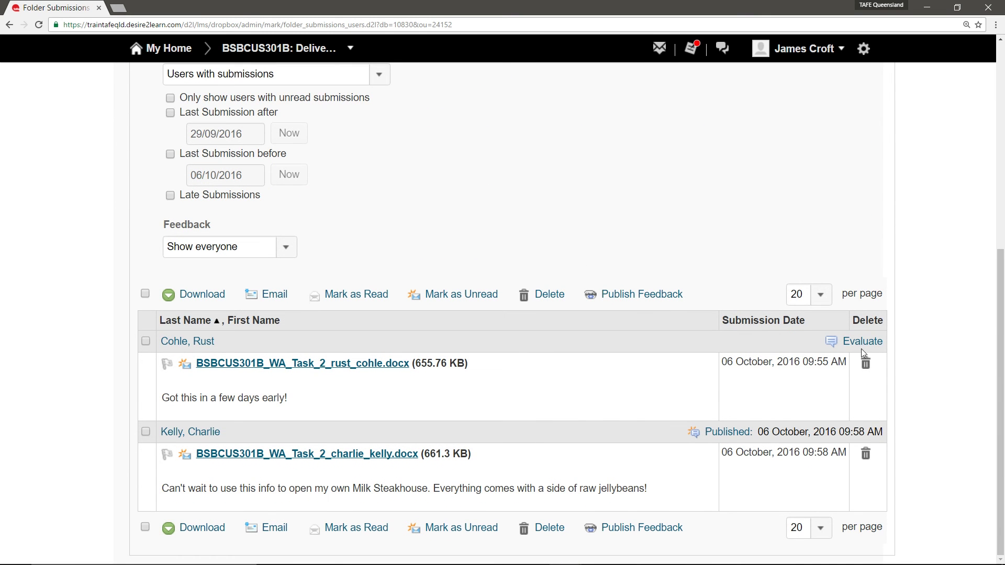
click(865, 342)
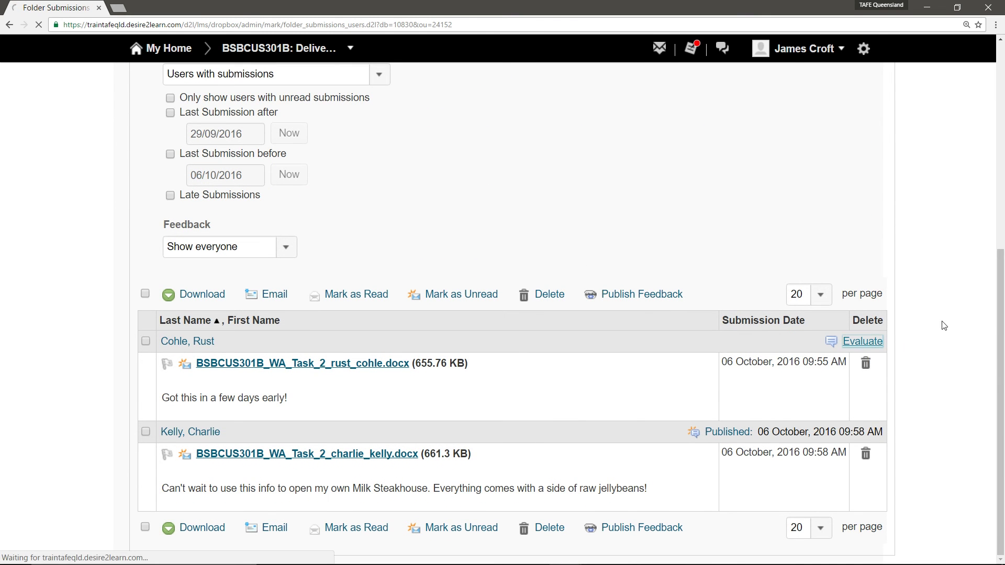
Publish a score of 2 with short praise feedback for the student
text(2)
key(Tab)
text(Great job Rust!)
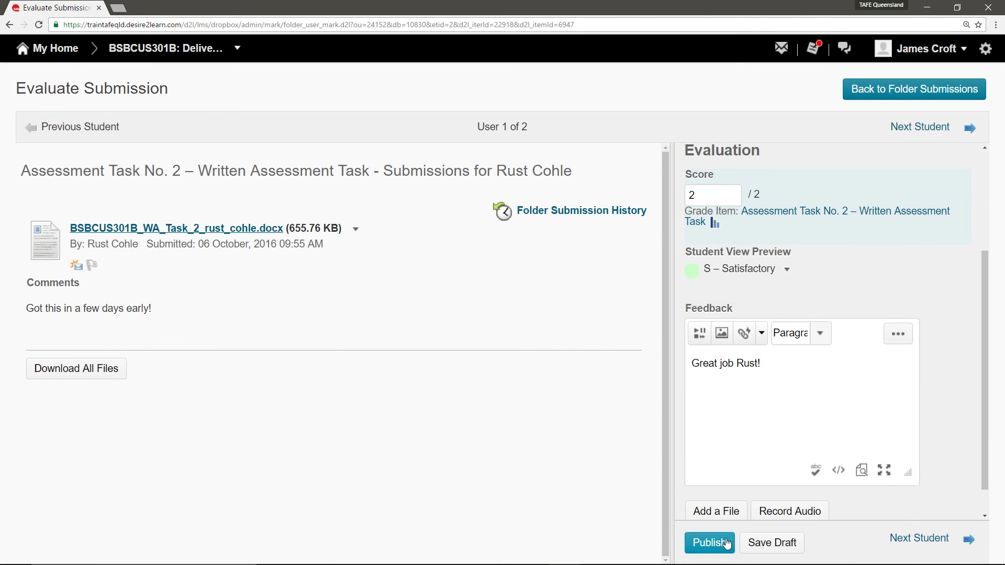
click(710, 543)
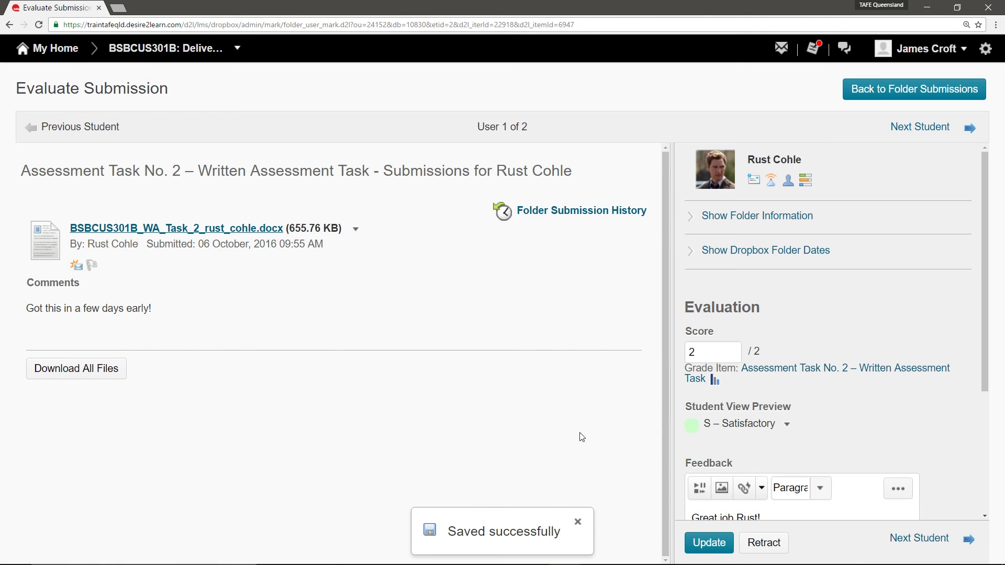